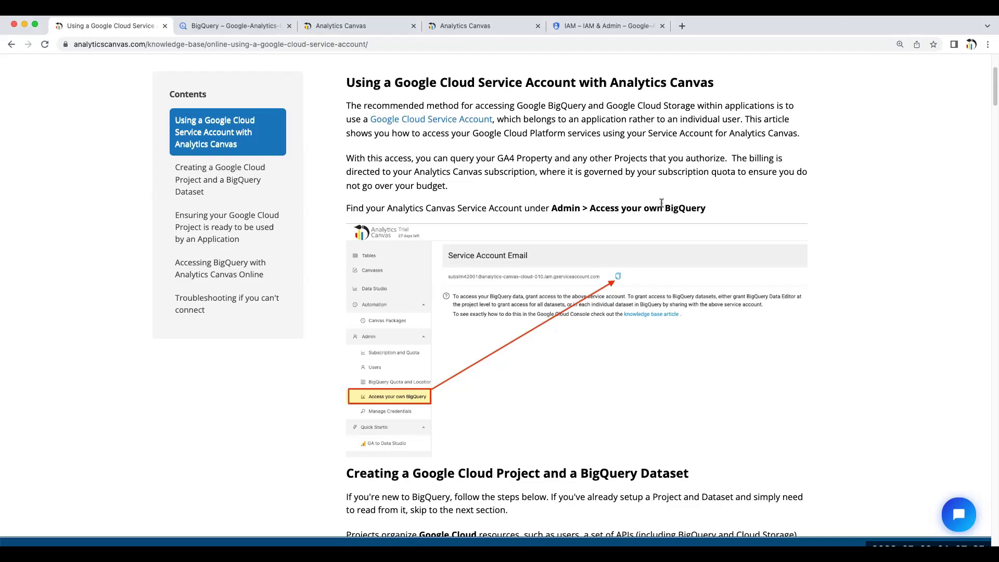
- Highlight the Admin > Access your own BigQuery path, then scroll to the Google Cloud Project and BigQuery Dataset section
left_click_drag(552, 208, 709, 216)
left_click(709, 216)
scroll(708, 211, "down", 8)
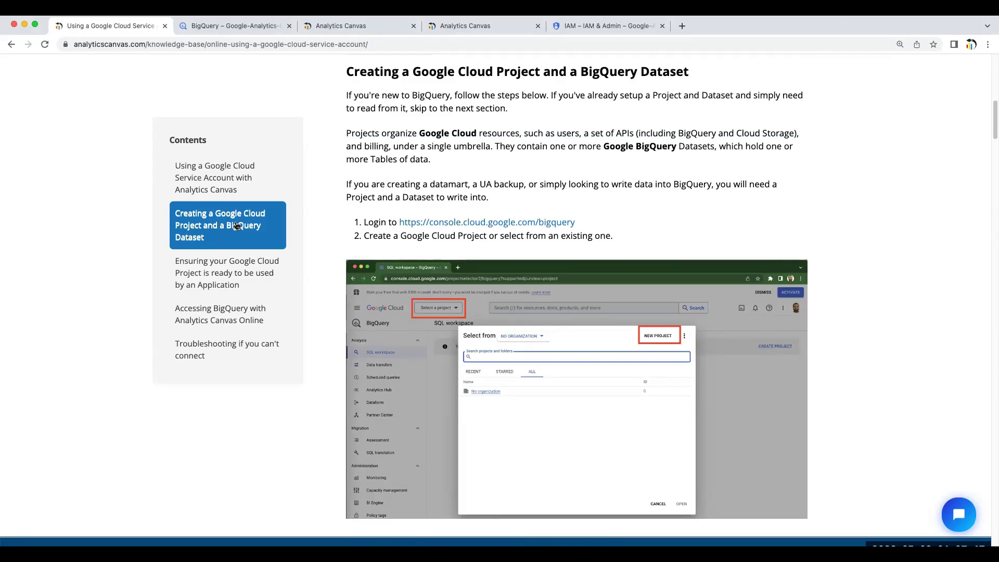
- Open the BigQuery console and select the Google-Analytics-UA-Backup project
left_click(448, 223)
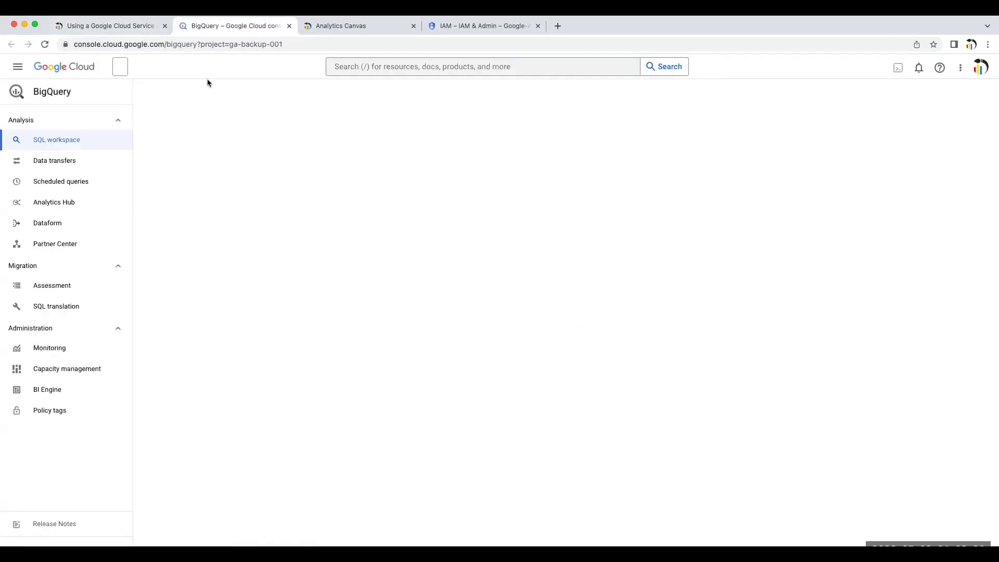
left_click(200, 70)
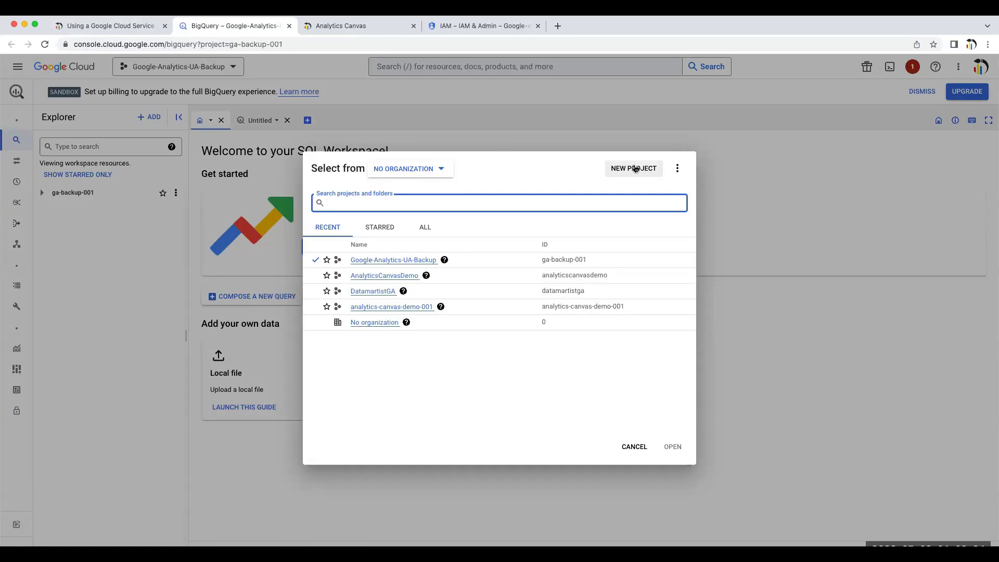
left_click(390, 261)
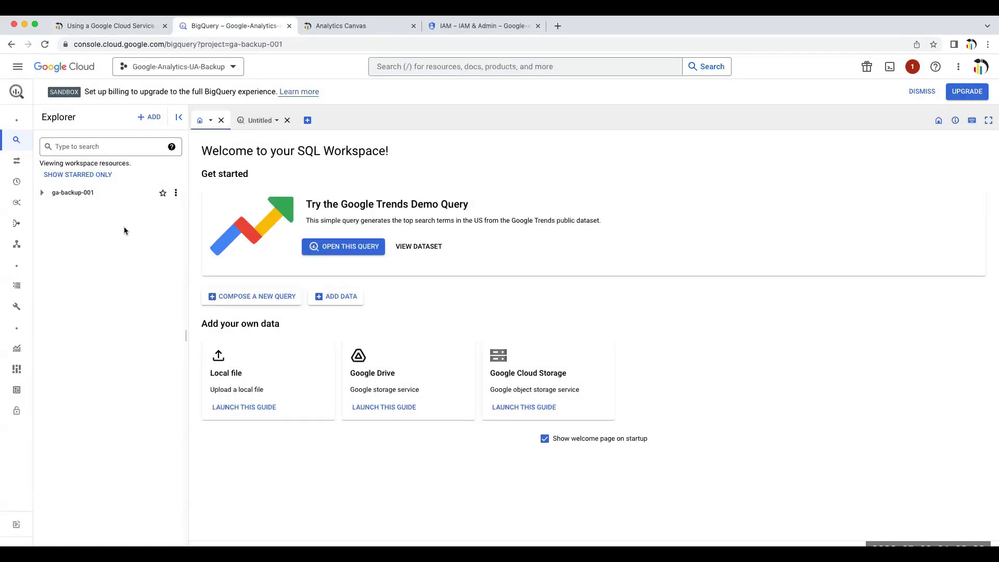
- Return to the article and scroll to steps 3 and 4 on creating a dataset and its Dataset ID
left_click(125, 26)
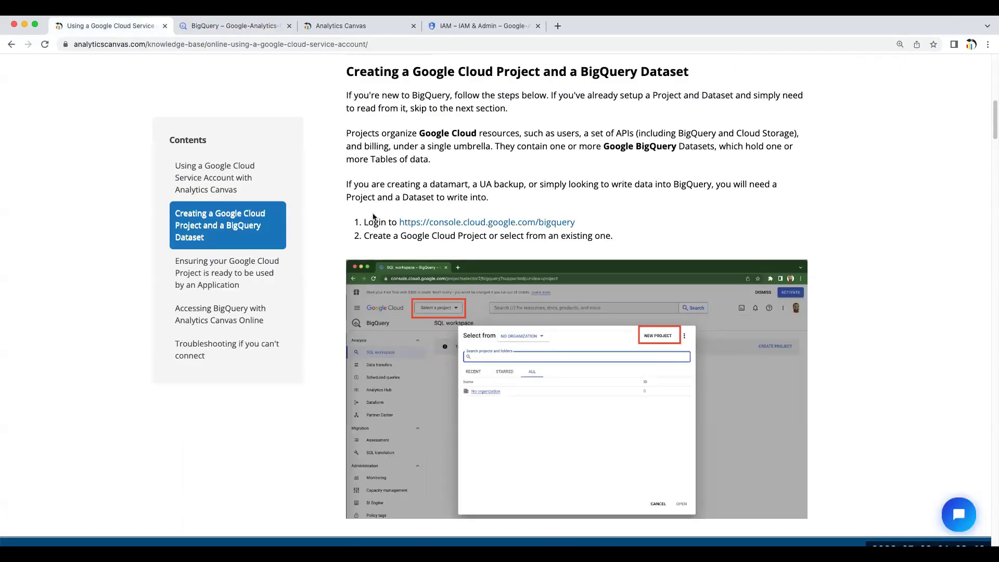
scroll(381, 262, "down", 5)
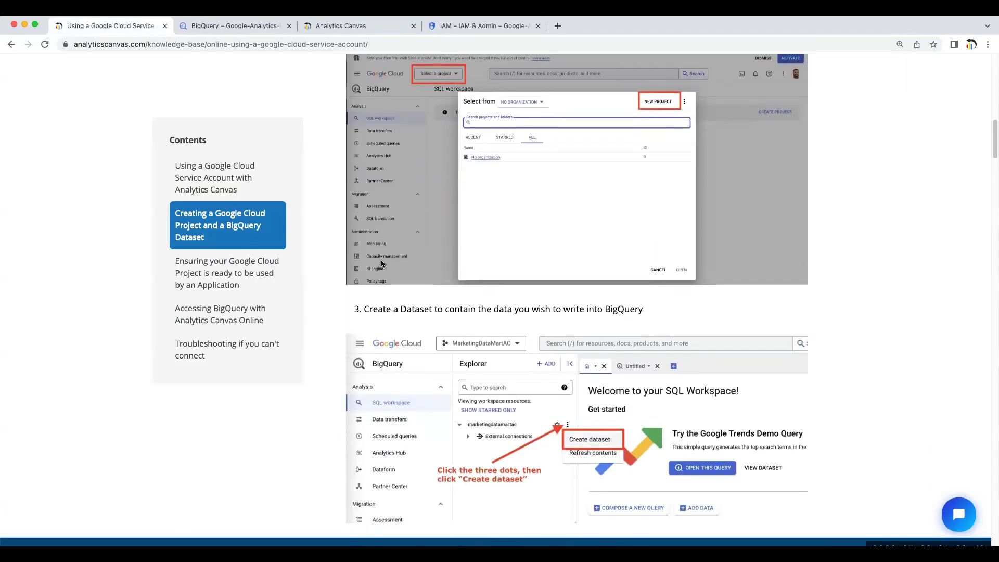
scroll(382, 263, "down", 3)
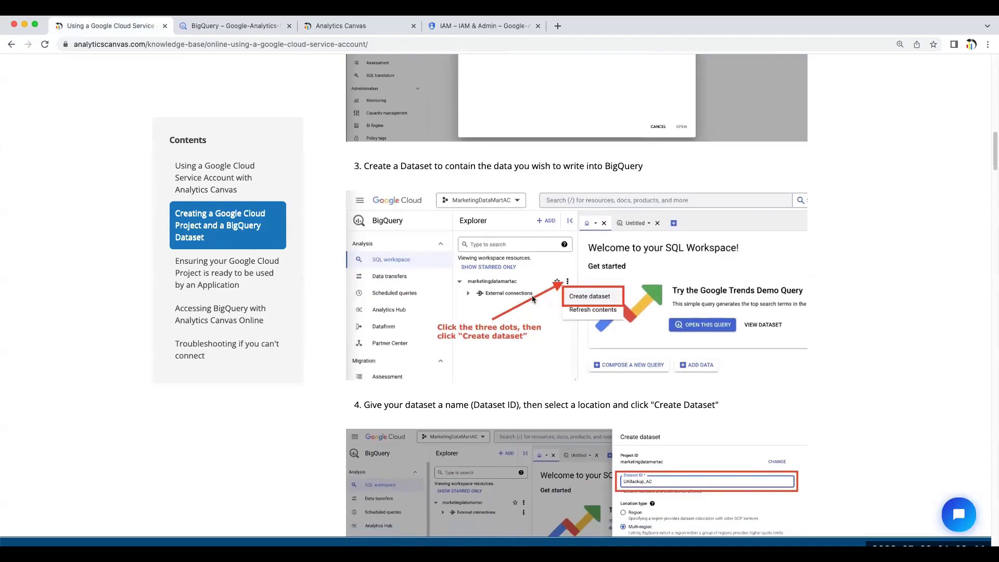
- Start a new dataset under ga-backup-001 via its actions menu and focus the Dataset ID field
left_click(239, 30)
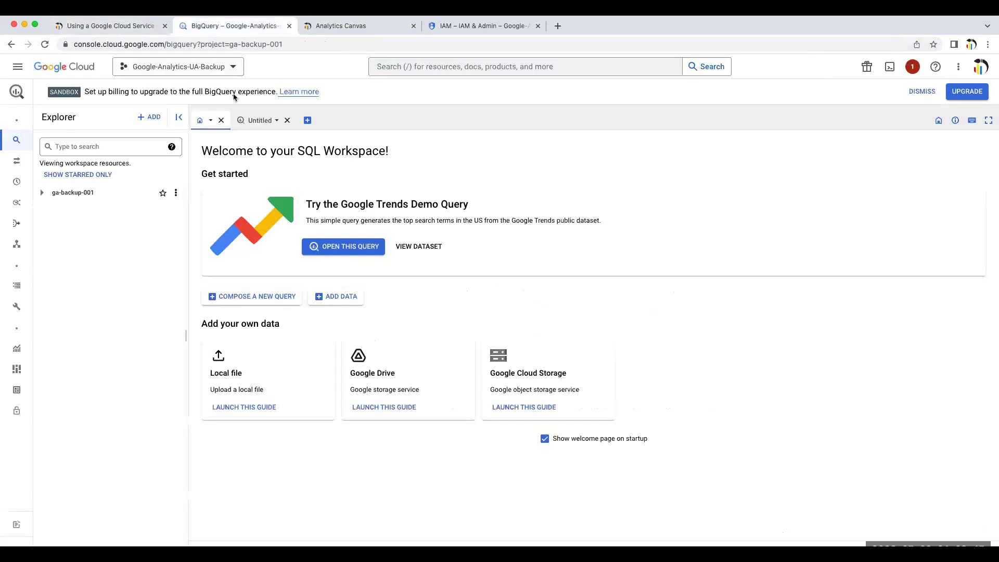
left_click(176, 194)
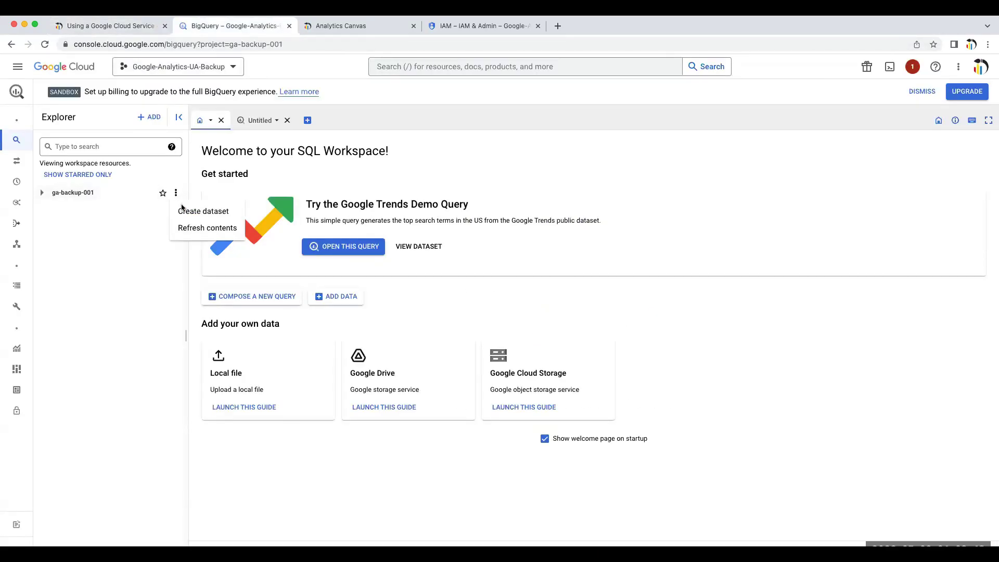
left_click(202, 211)
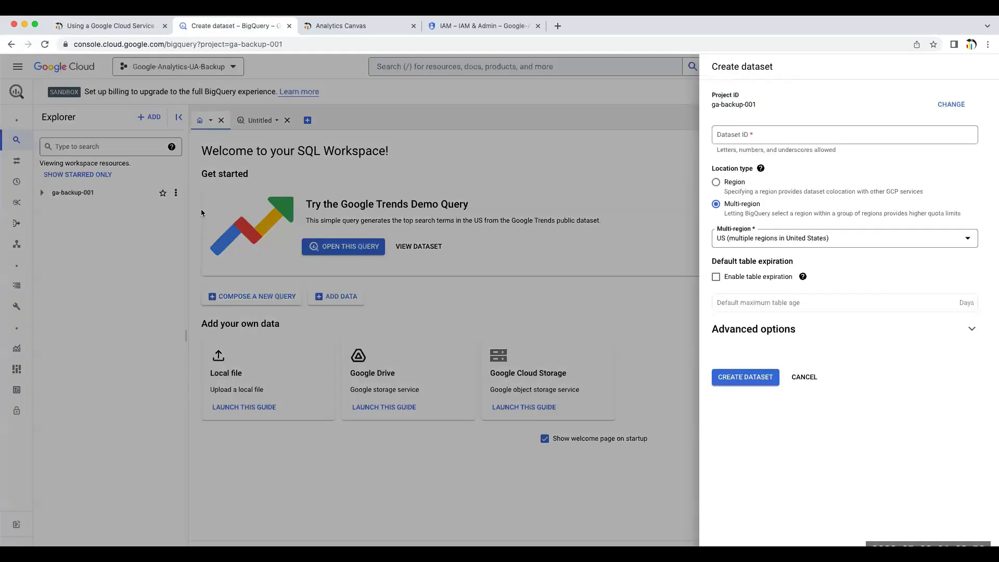
left_click(799, 133)
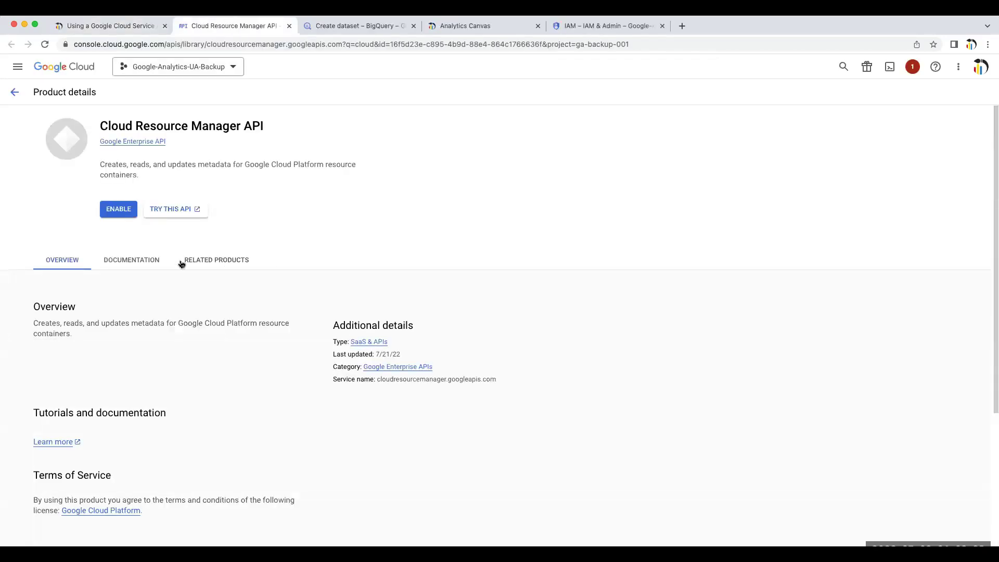
- Enable the Cloud Resource Manager API, then return to the knowledge base article
left_click(125, 219)
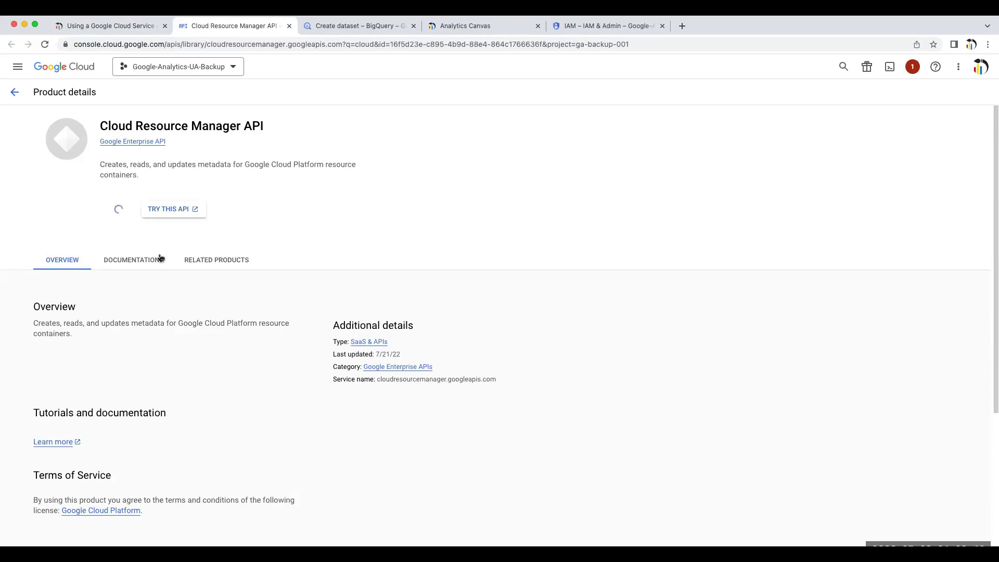
left_click(110, 27)
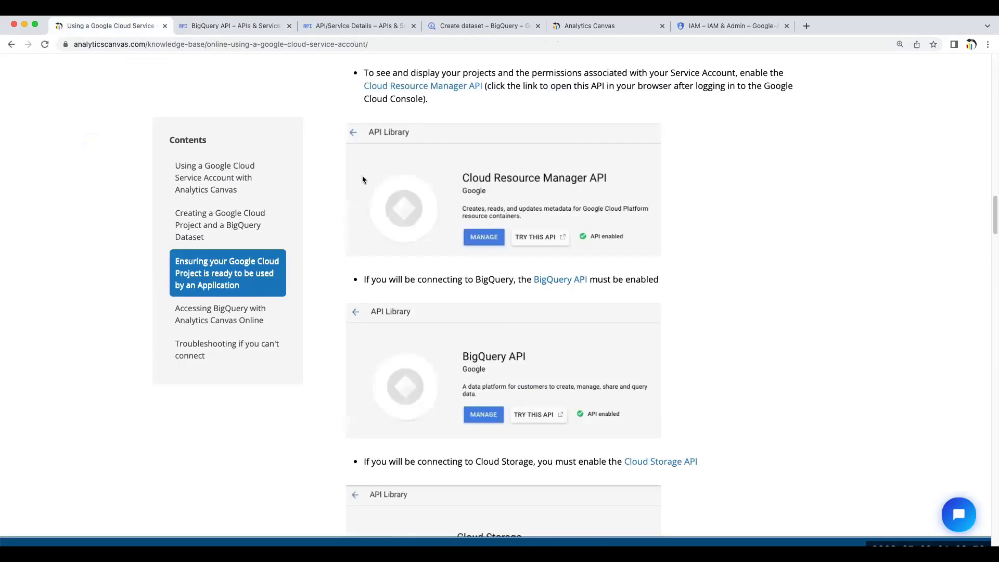
scroll(528, 378, "down", 2)
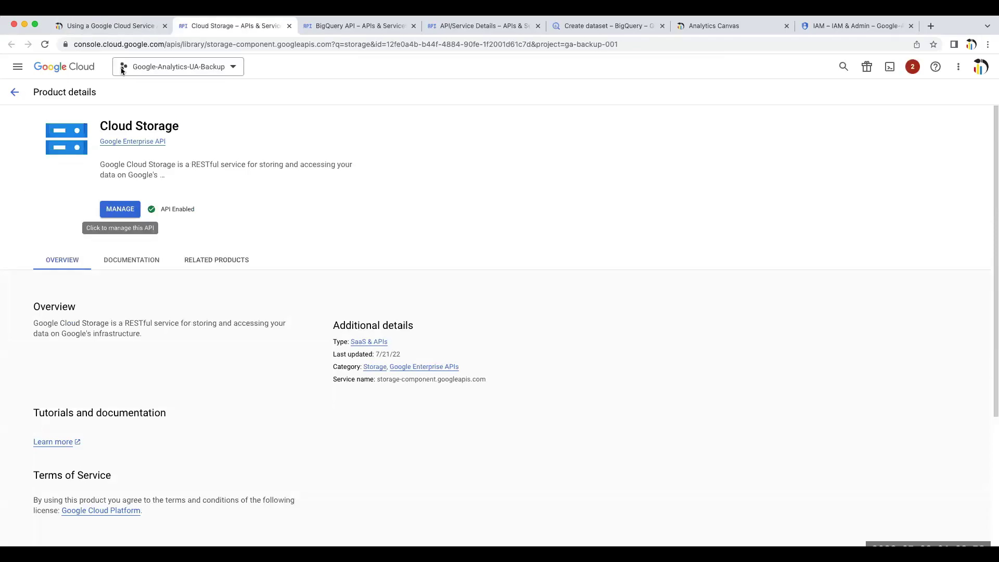
left_click(98, 27)
- Highlight step 1 of the two-step process and copy the Analytics Canvas service account email
scroll(440, 336, "down", 5)
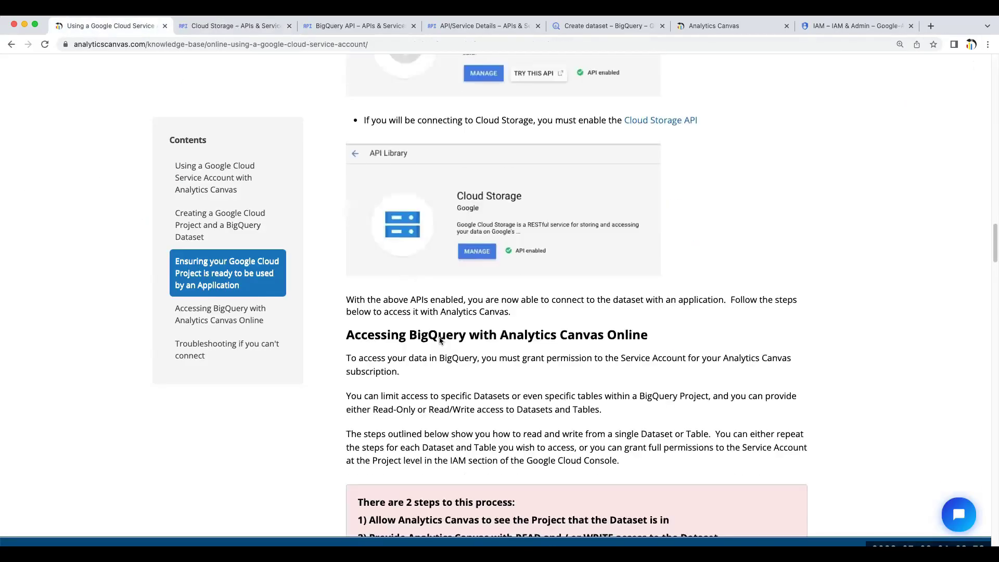
scroll(440, 340, "down", 3)
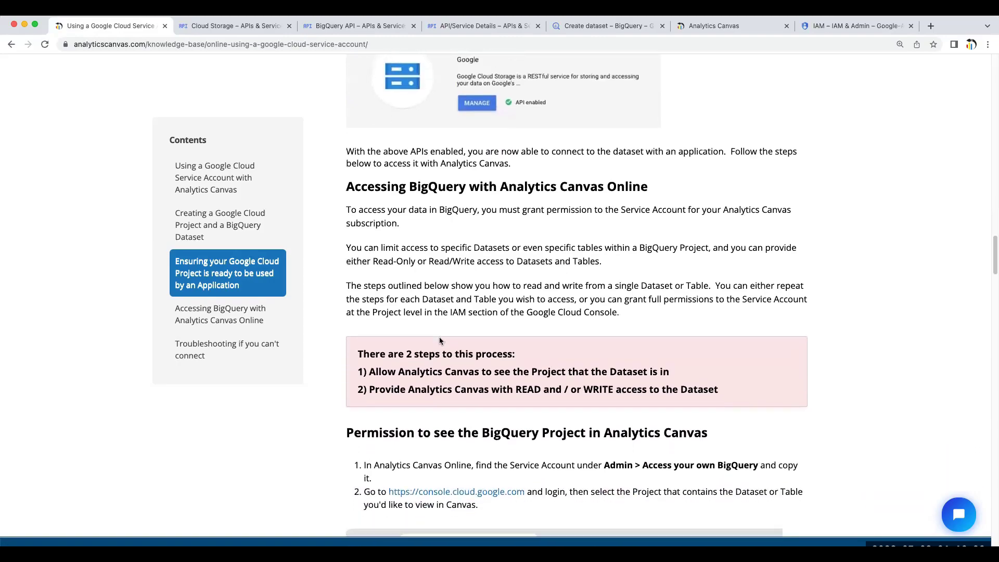
scroll(440, 336, "down", 2)
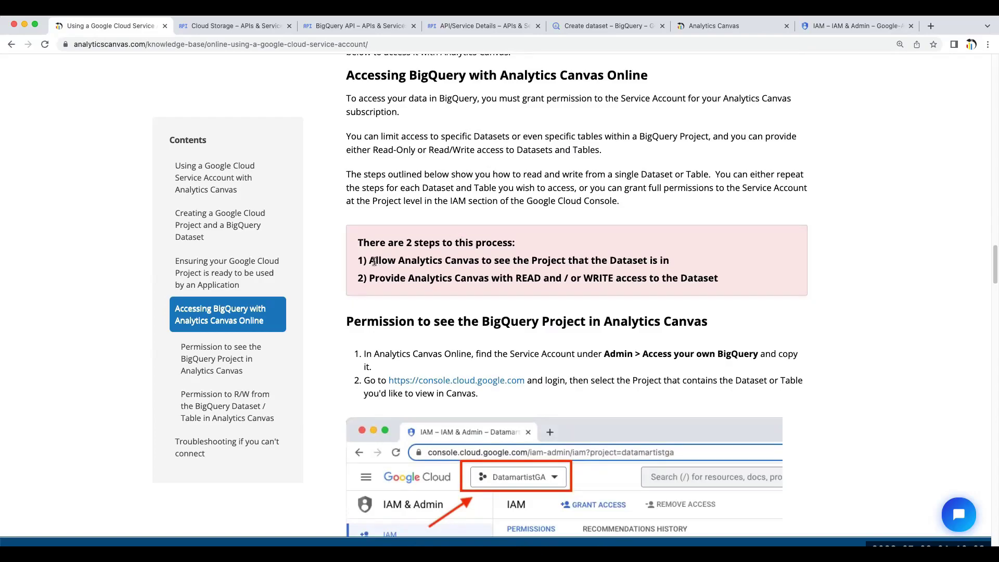
left_click_drag(370, 261, 678, 265)
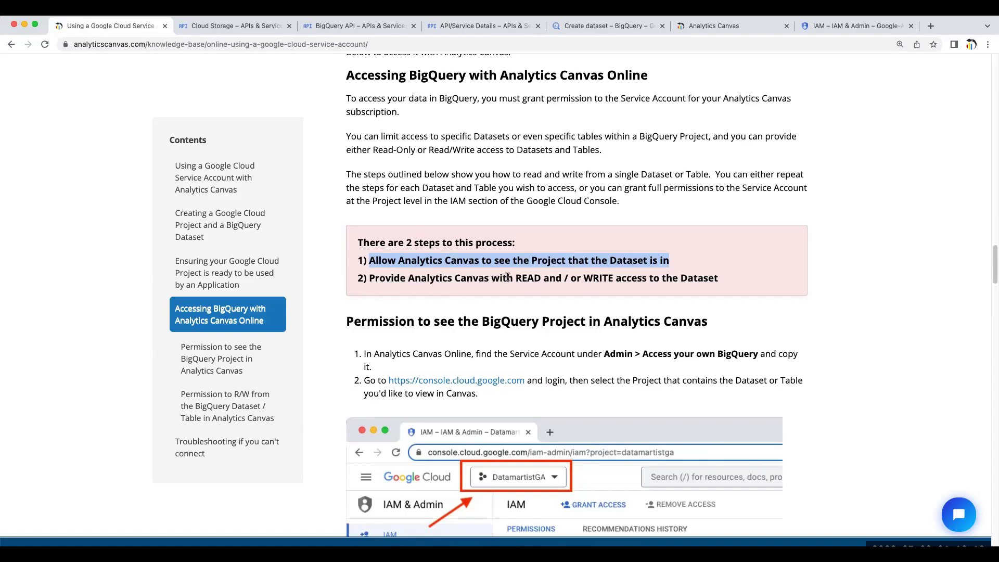
scroll(507, 278, "down", 5)
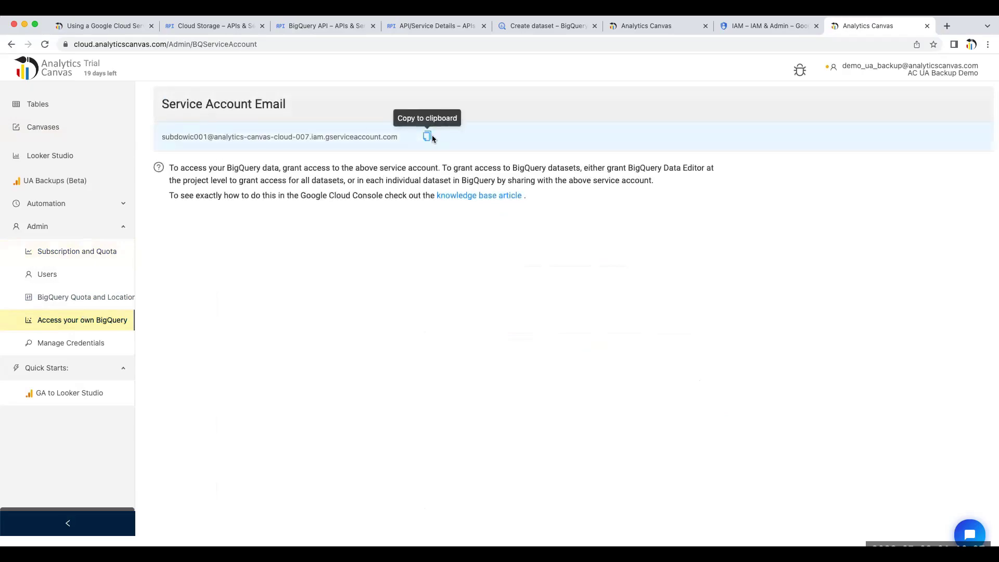
left_click(428, 137)
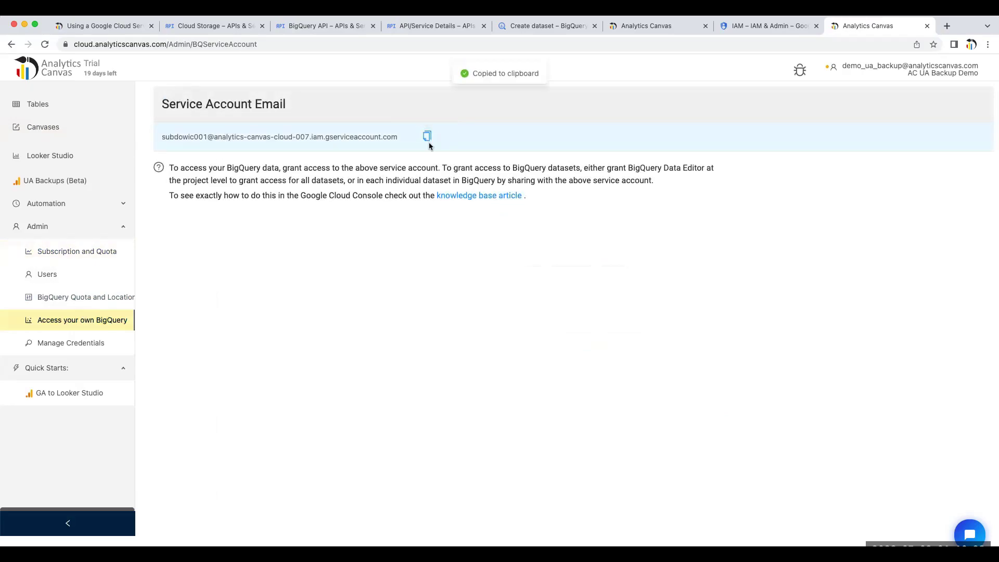
- Find the 'Permission to see the BigQuery Project' section and follow its console.cloud.google.com link
left_click(120, 26)
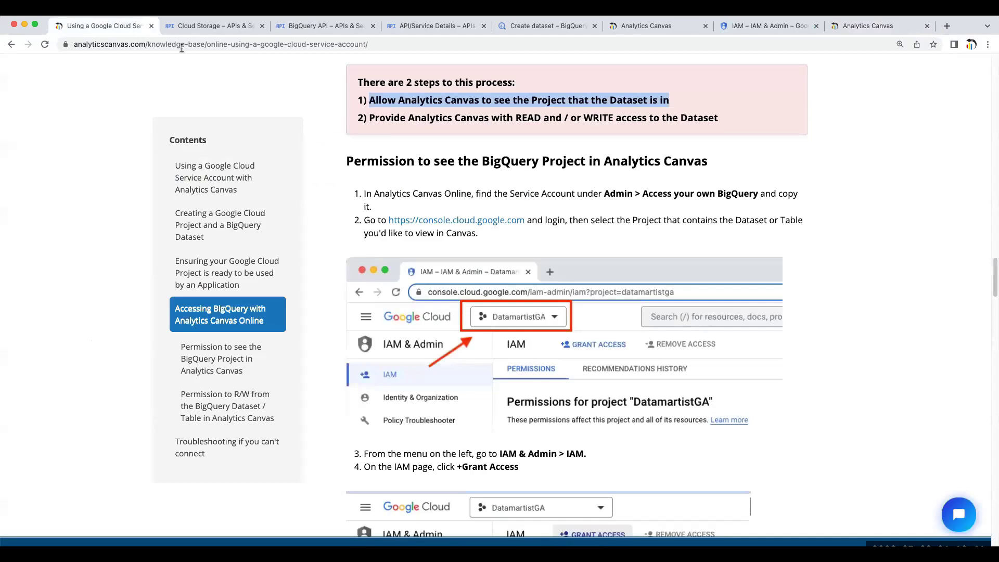
scroll(401, 203, "down", 2)
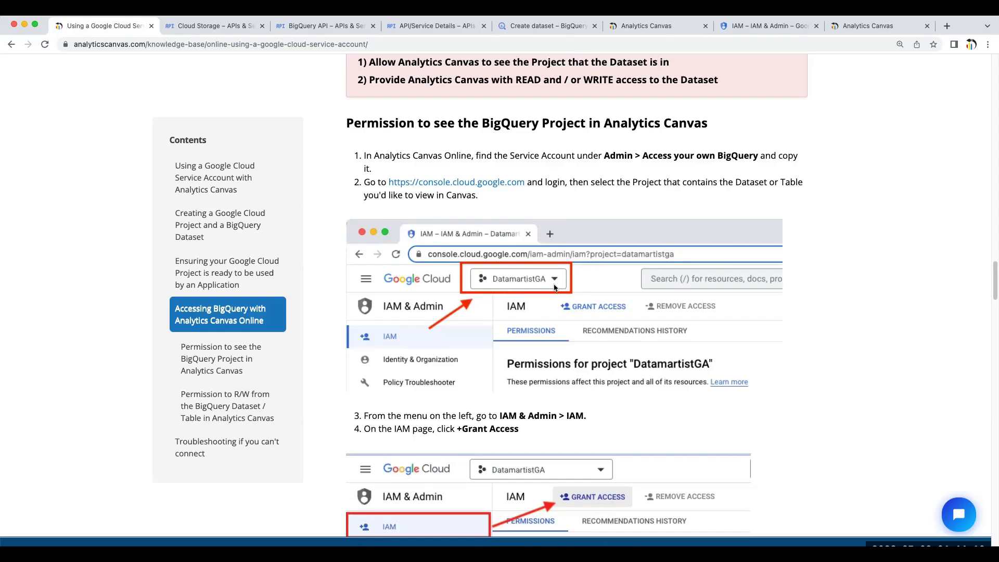
scroll(556, 287, "down", 1)
scroll(555, 287, "down", 5)
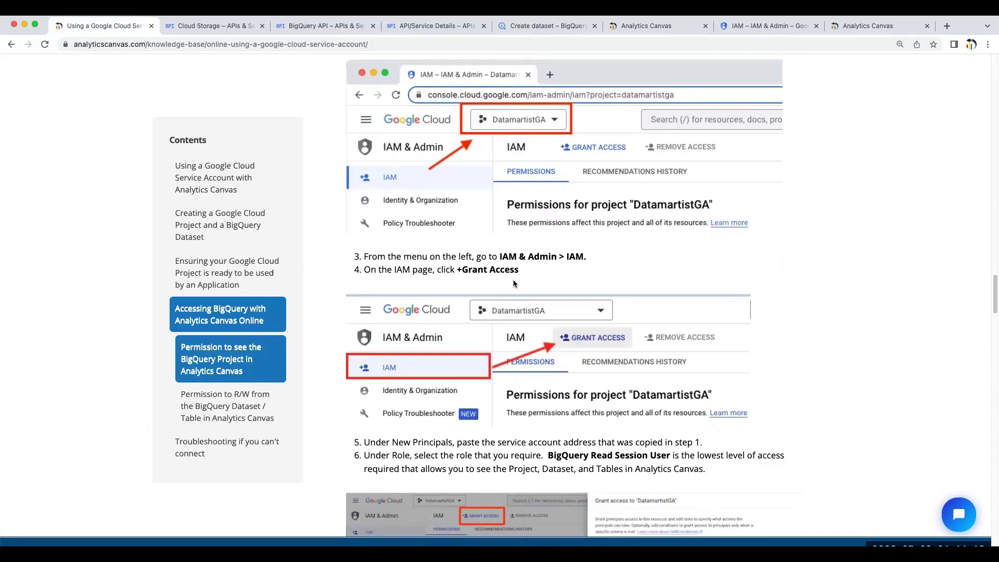
scroll(453, 260, "up", 3)
left_click(451, 100)
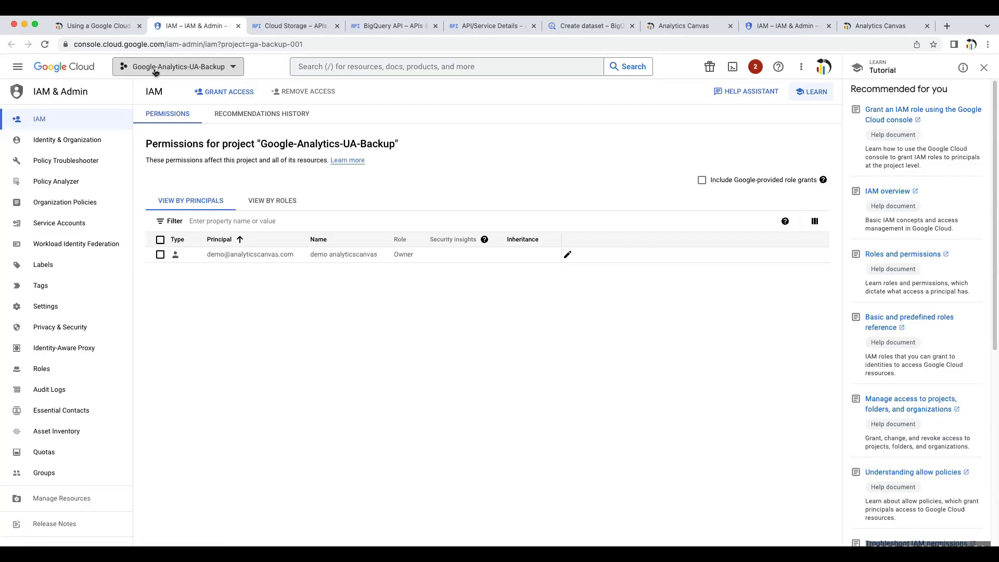
- Add the pasted service account as a principal with the BigQuery Read Session User role and save
left_click(214, 93)
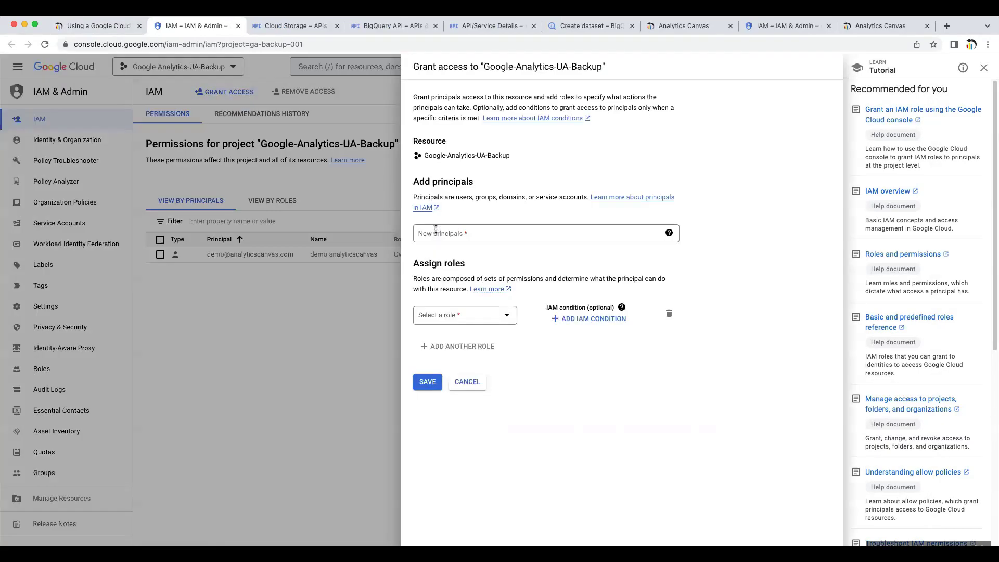
key("super+v")
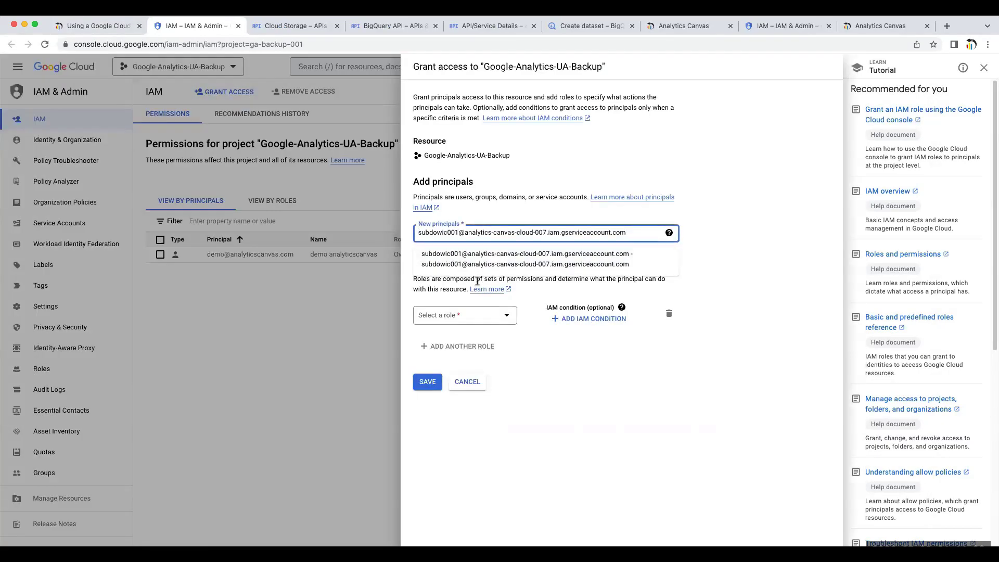
key("Tab")
left_click(492, 324)
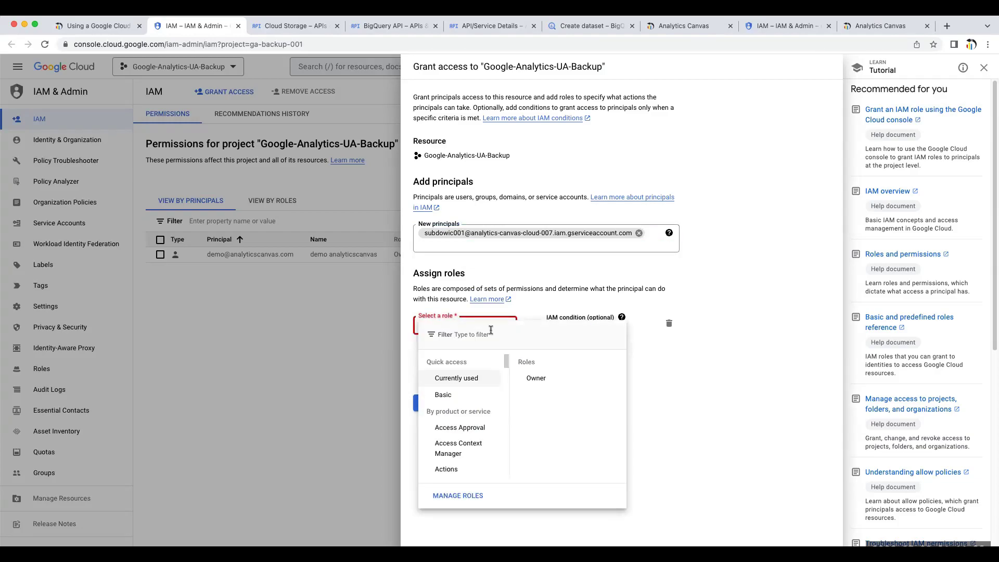
type("bigquery")
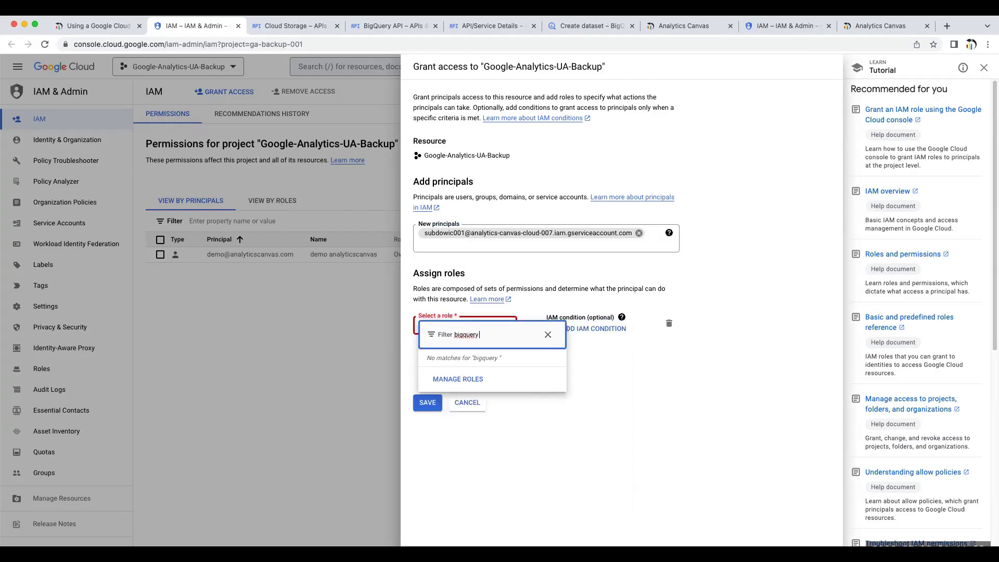
type(" read sess")
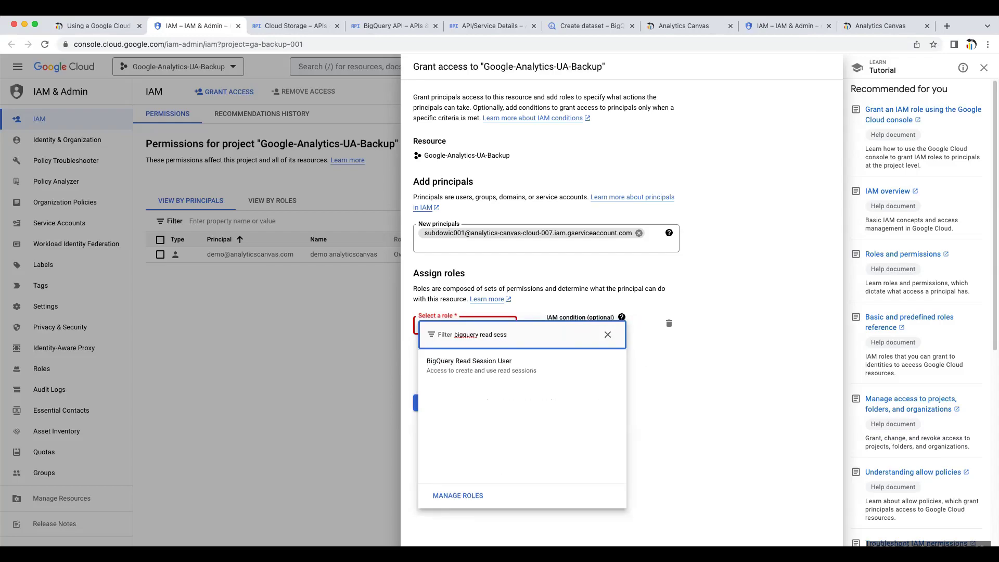
left_click(491, 363)
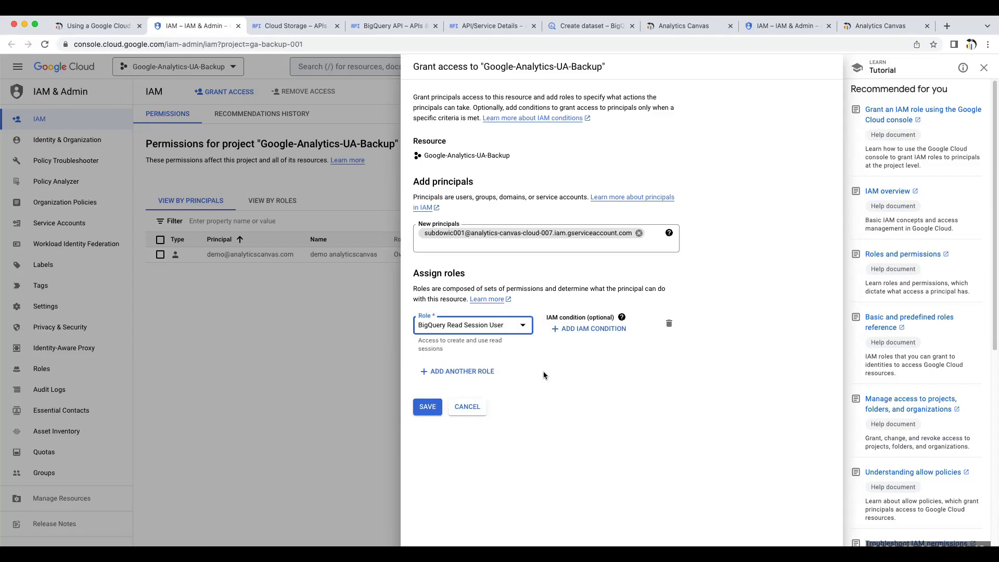
left_click(430, 409)
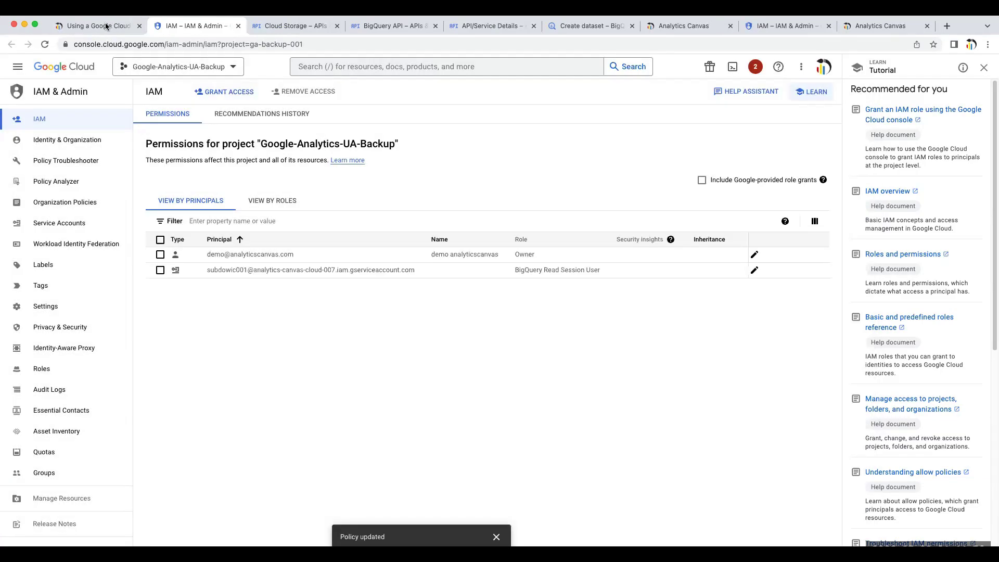
- Review the 'Permission to R/W from the BigQuery Dataset' steps, then return to the BigQuery workspace
left_click(107, 26)
scroll(445, 271, "down", 7)
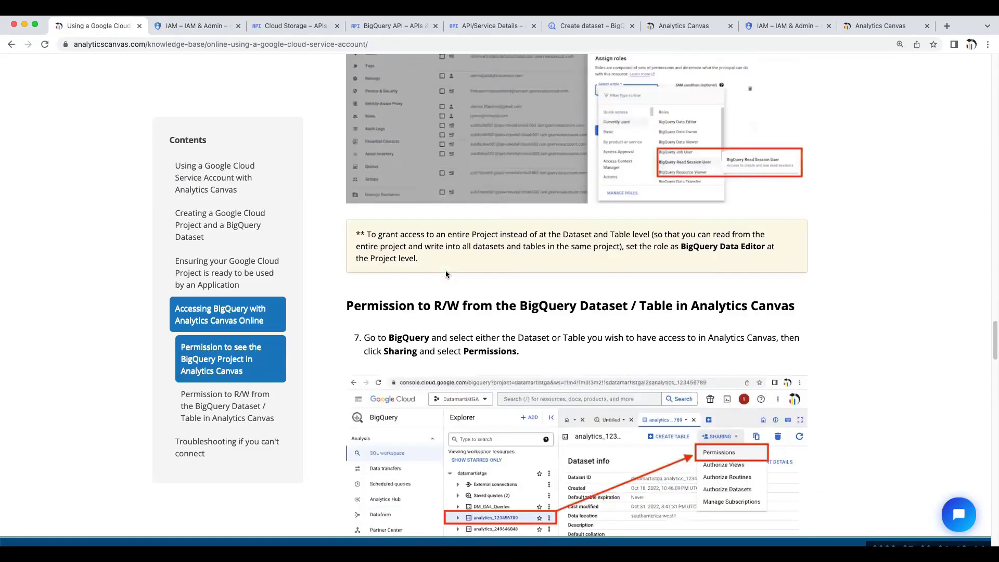
scroll(445, 271, "down", 2)
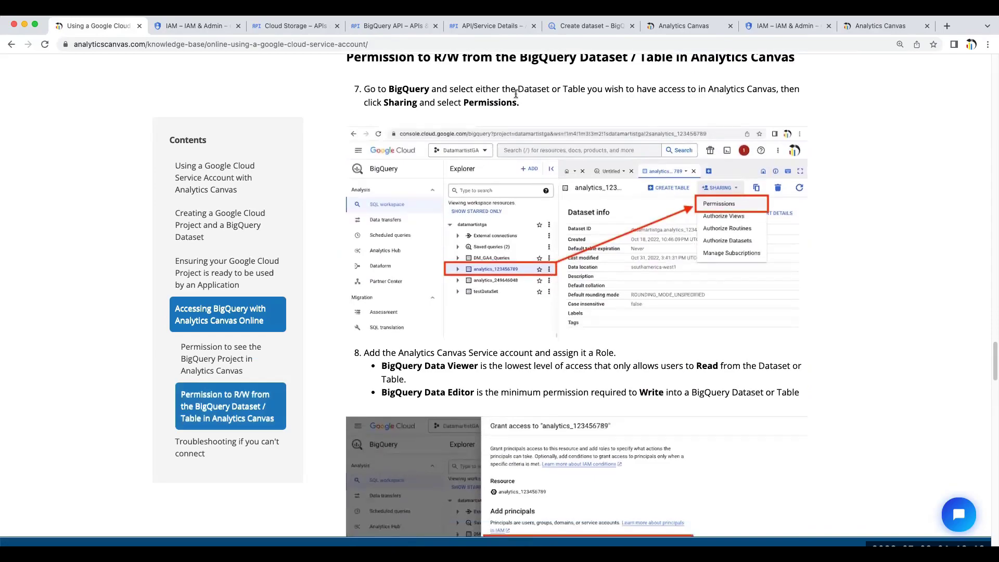
scroll(519, 88, "up", 1)
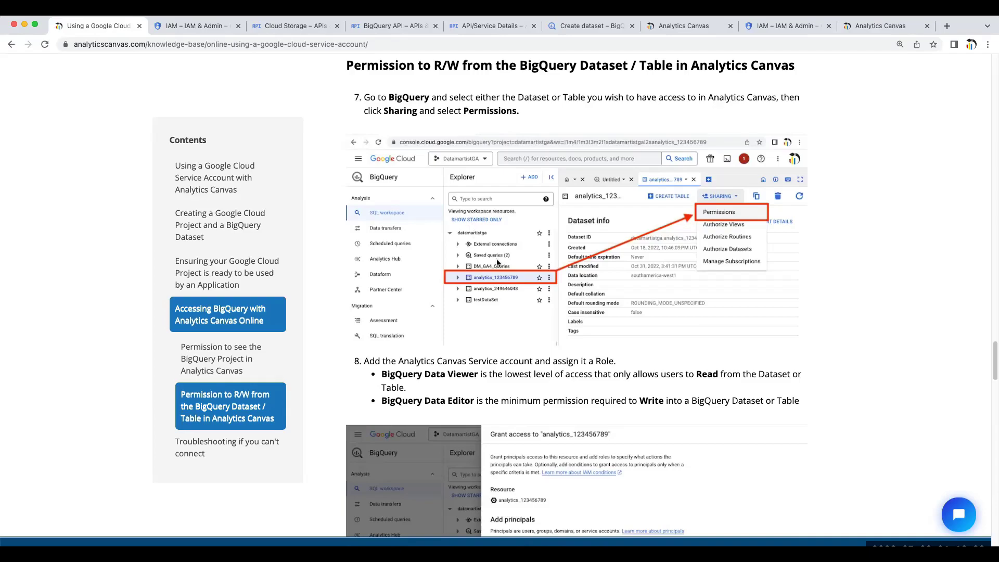
left_click(209, 26)
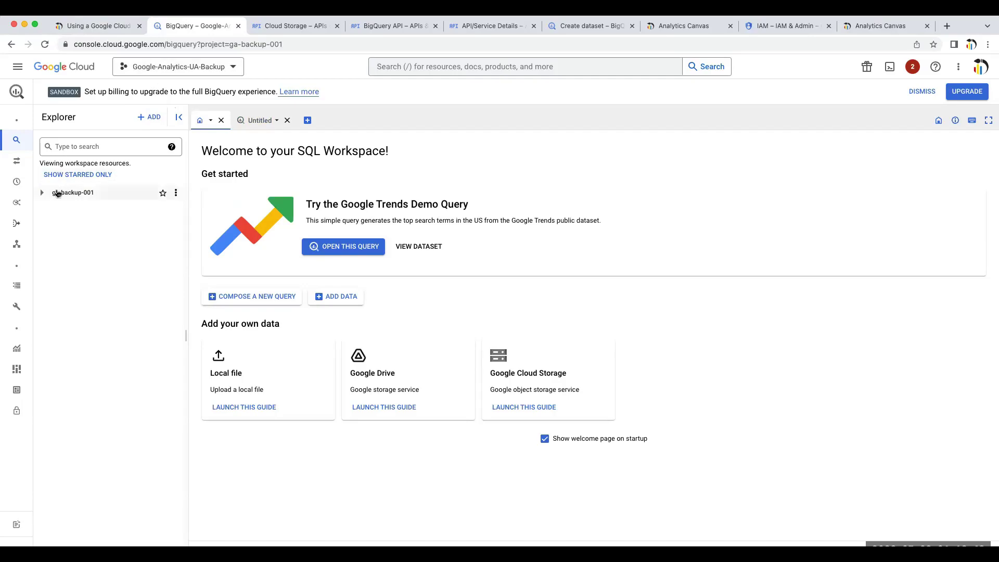
- Open the AC_UA_Backup_001 dataset's sharing permissions and start adding a principal
left_click(42, 193)
left_click(89, 223)
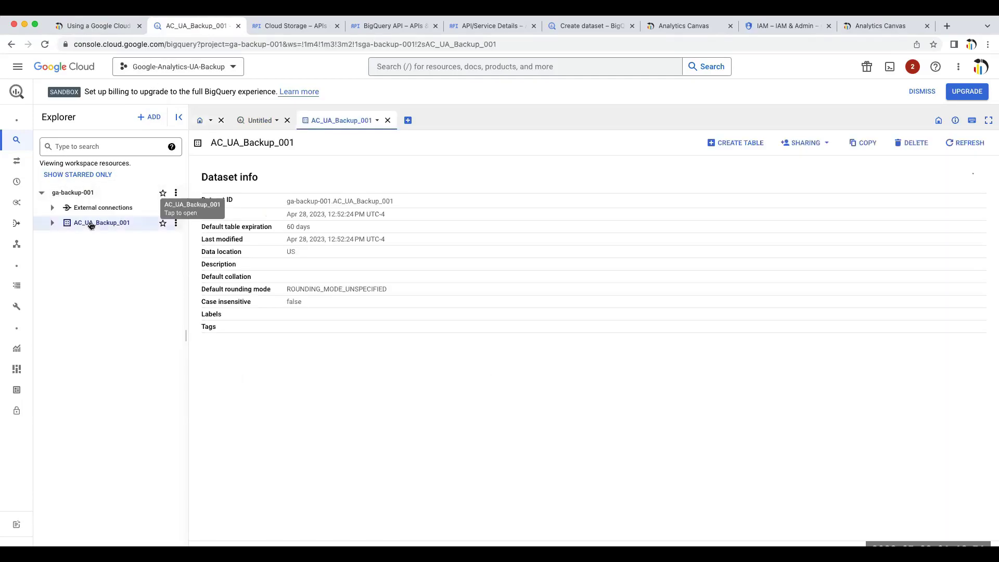
left_click(802, 148)
left_click(801, 164)
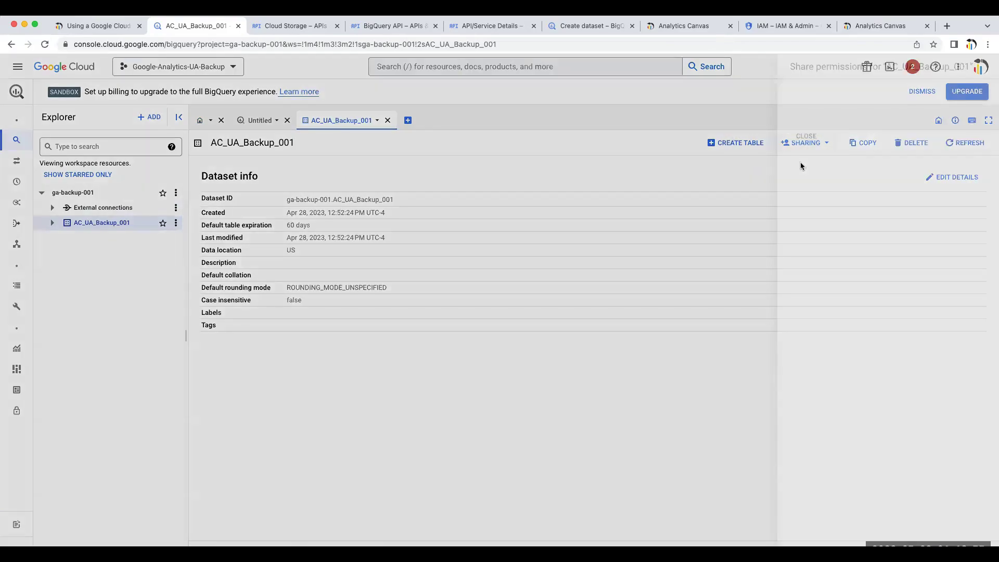
left_click(944, 100)
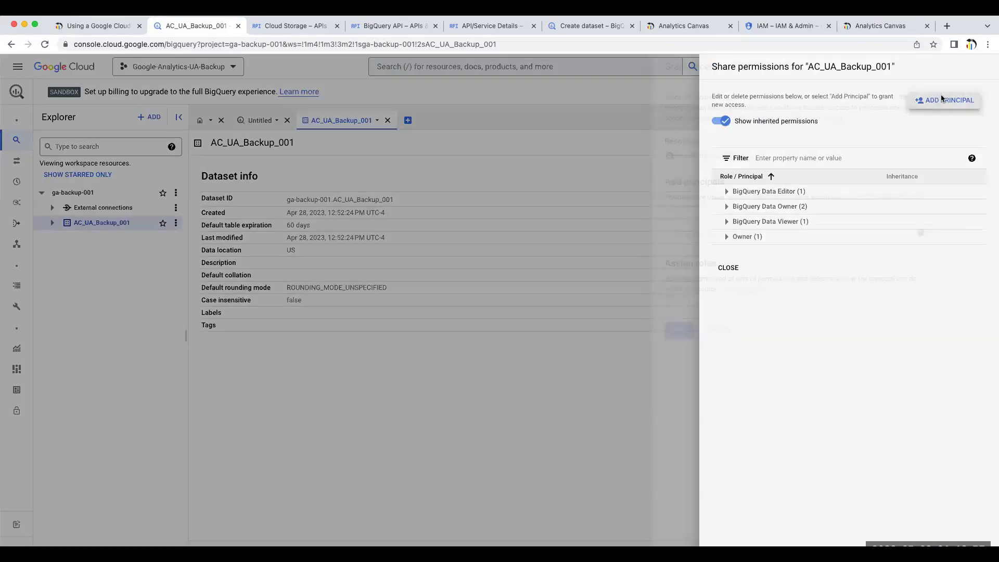
- Paste the service account as principal, give it BigQuery Data Editor, and save
left_click(626, 229)
key("super+v")
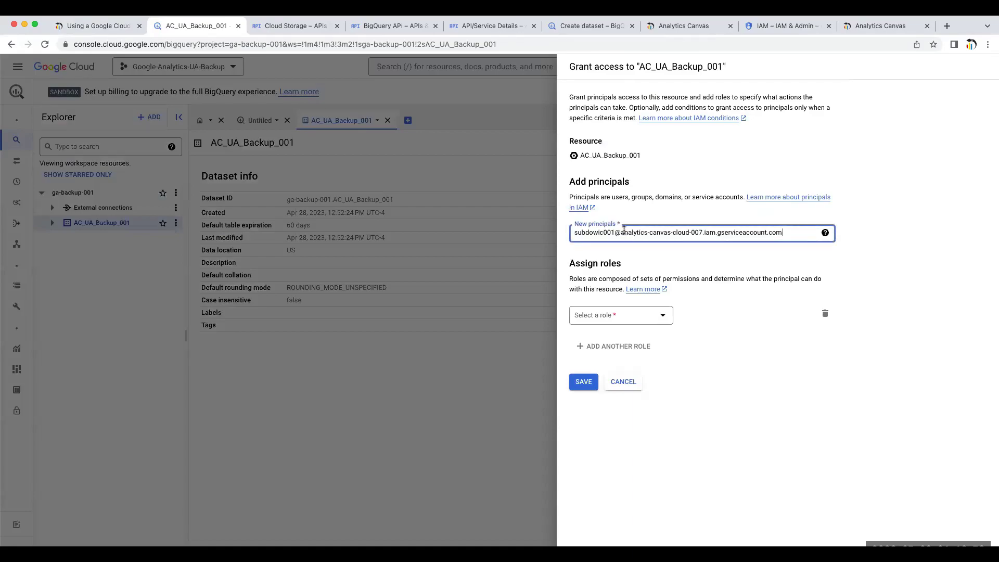
left_click(648, 258)
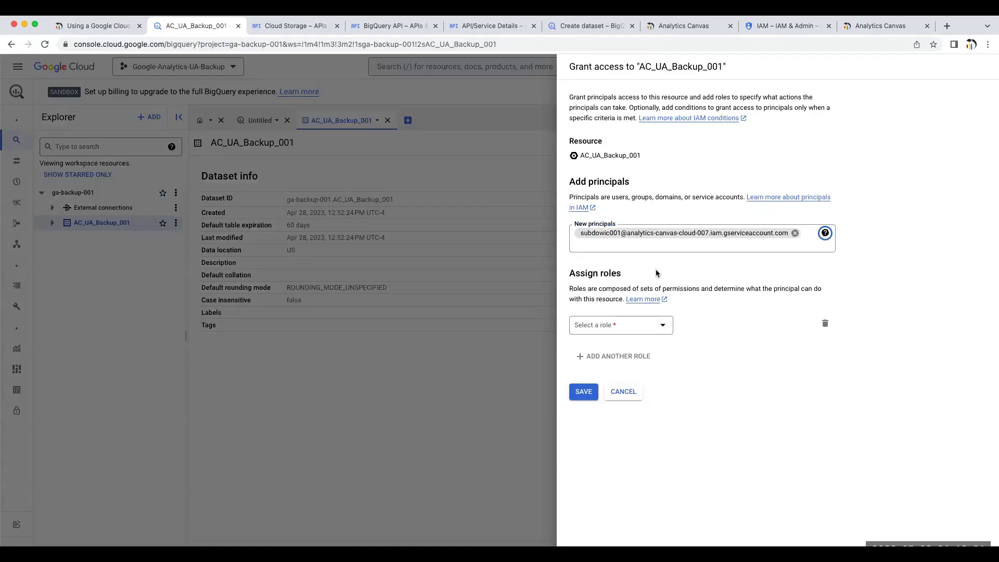
left_click(631, 324)
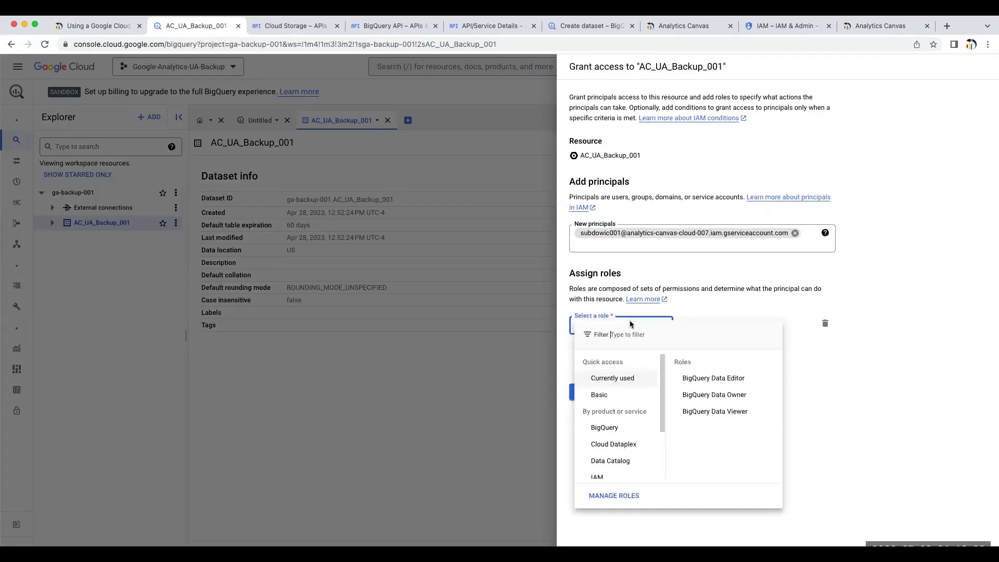
left_click(732, 382)
left_click(584, 410)
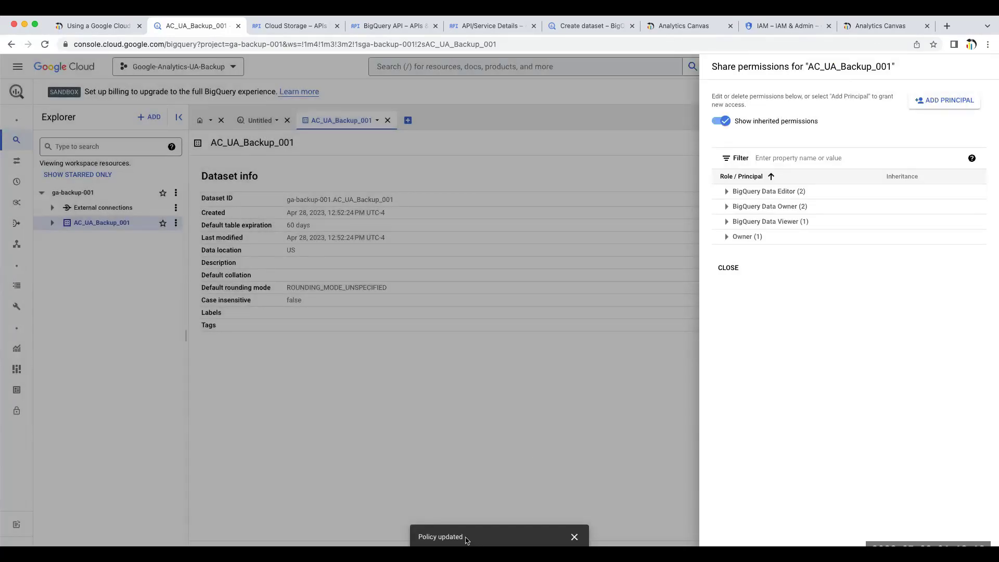
left_click_drag(418, 537, 487, 539)
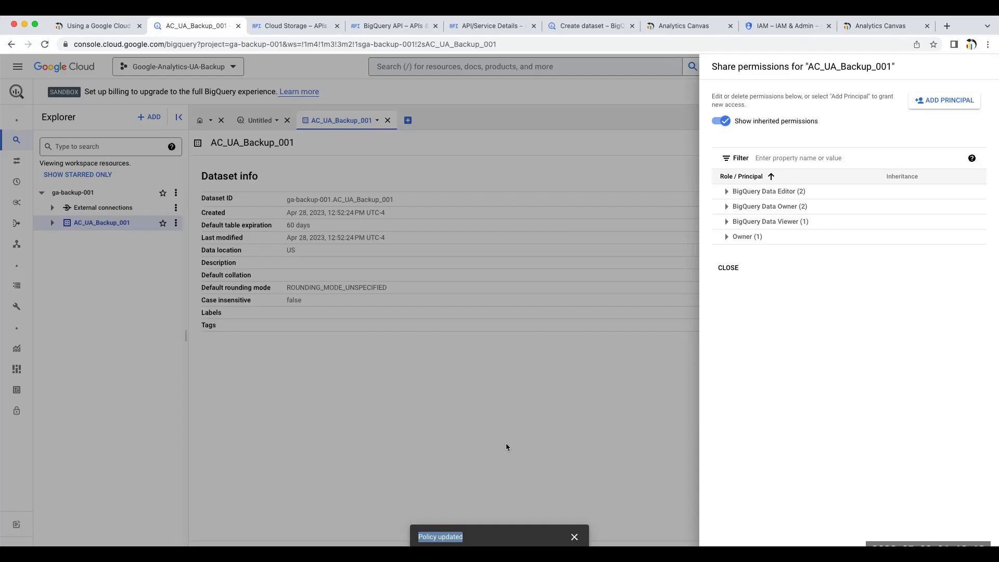
- Choose ga-backup-001.AC_UA_Backup_001 from the refreshed dataset list as Demo_UA_Backup's export destination
left_click(679, 31)
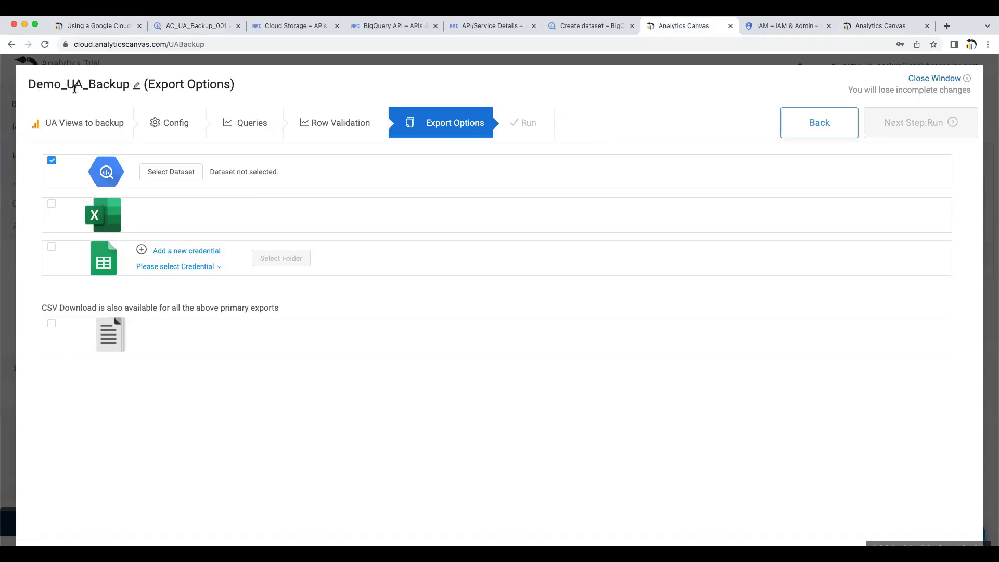
left_click(165, 173)
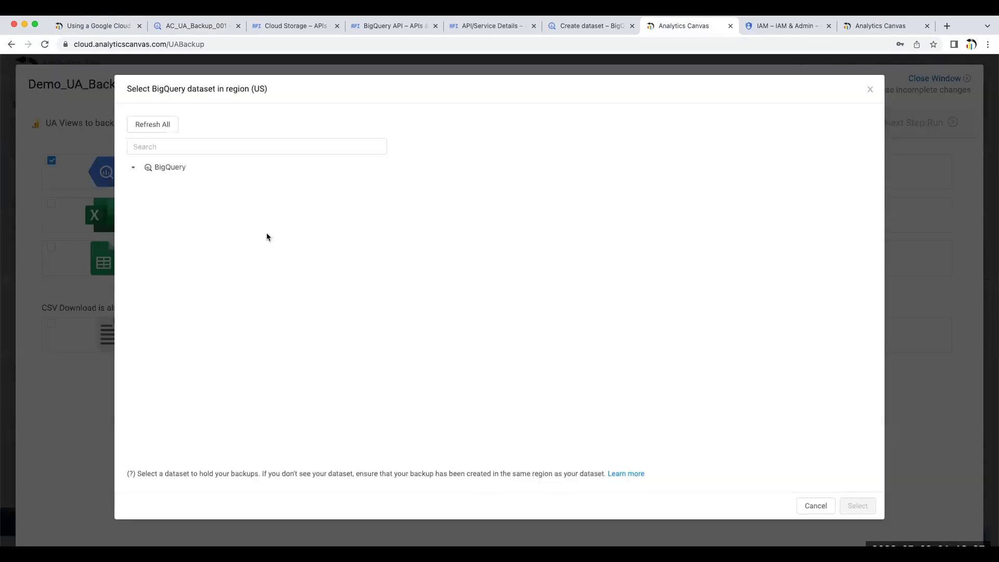
double_click(136, 169)
left_click(152, 128)
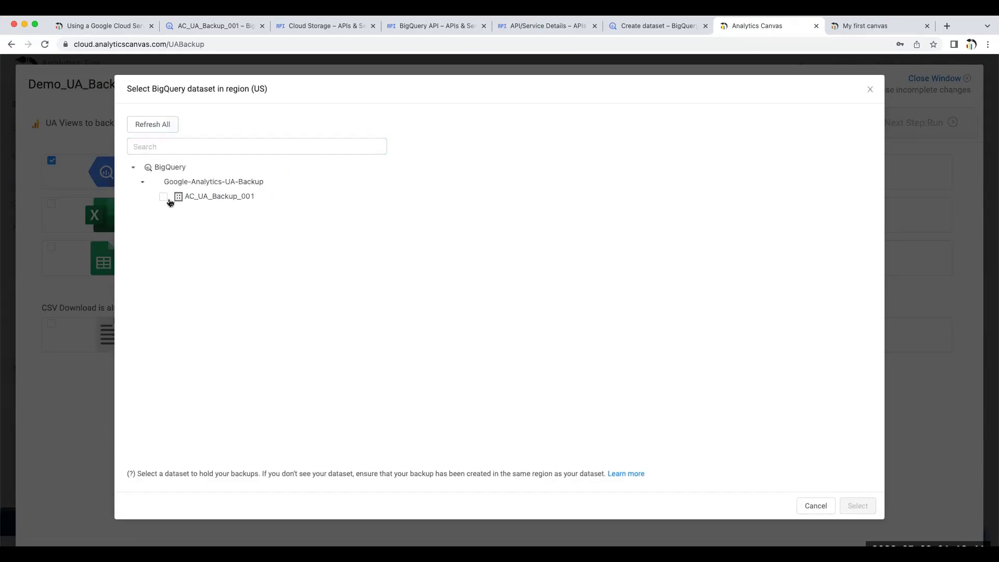
left_click(163, 196)
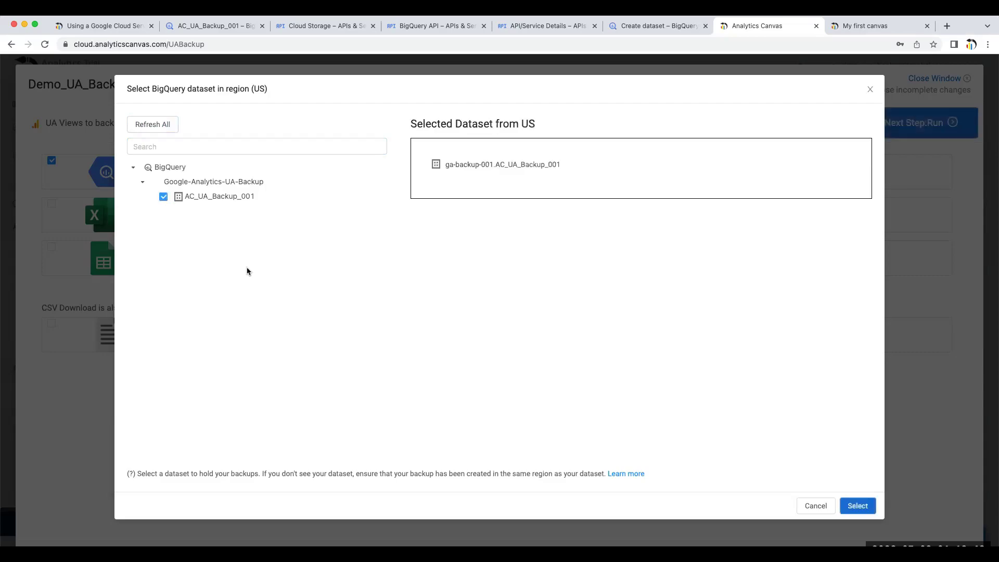
left_click(857, 506)
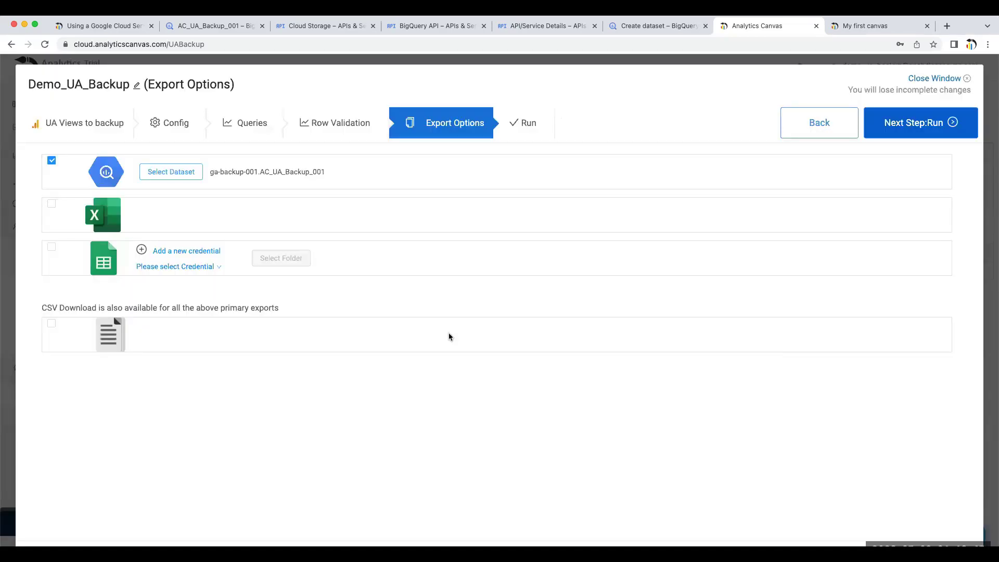
key("super+1")
scroll(536, 304, "down", 5)
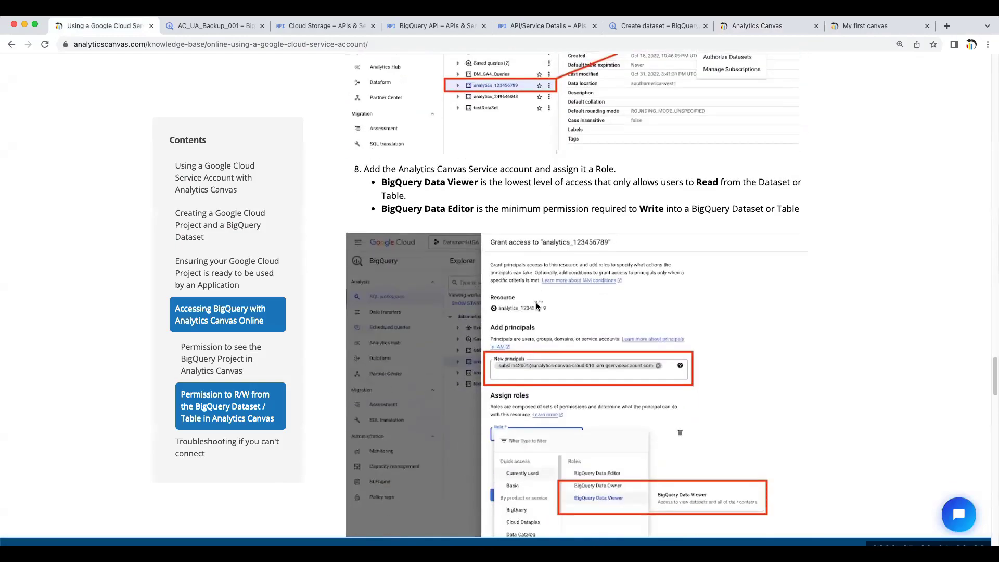
scroll(537, 306, "down", 6)
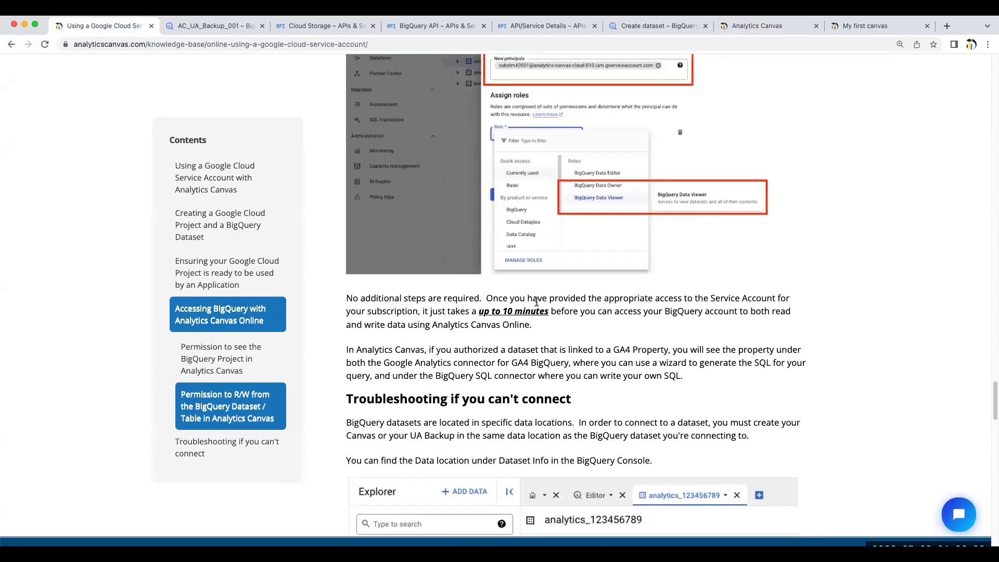
scroll(537, 302, "down", 5)
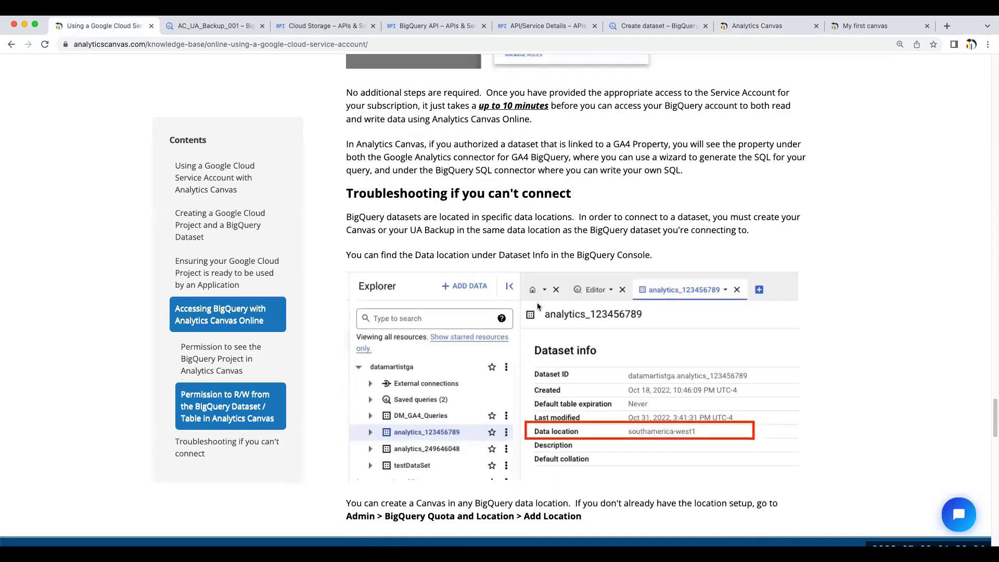
scroll(538, 306, "down", 1)
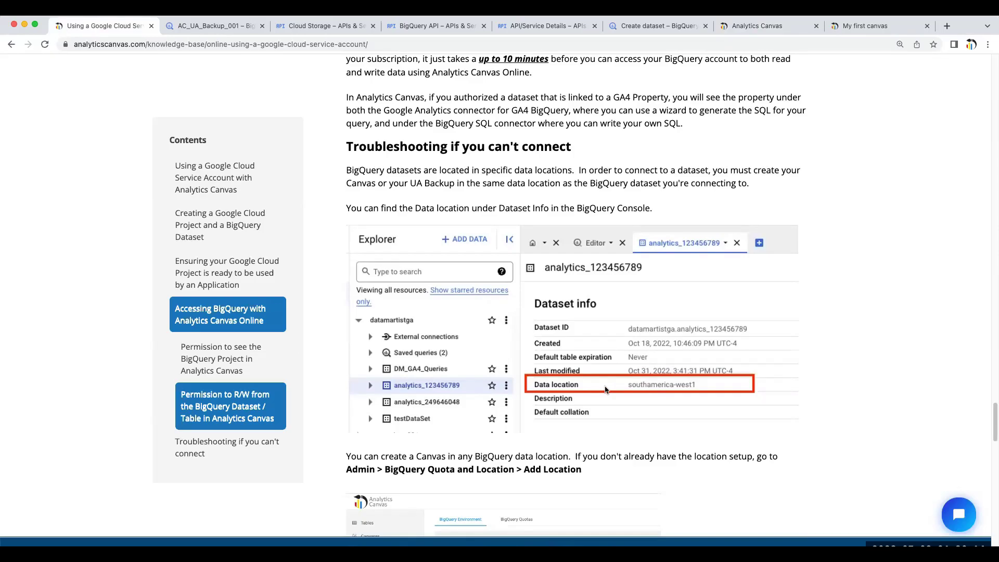
scroll(605, 389, "down", 5)
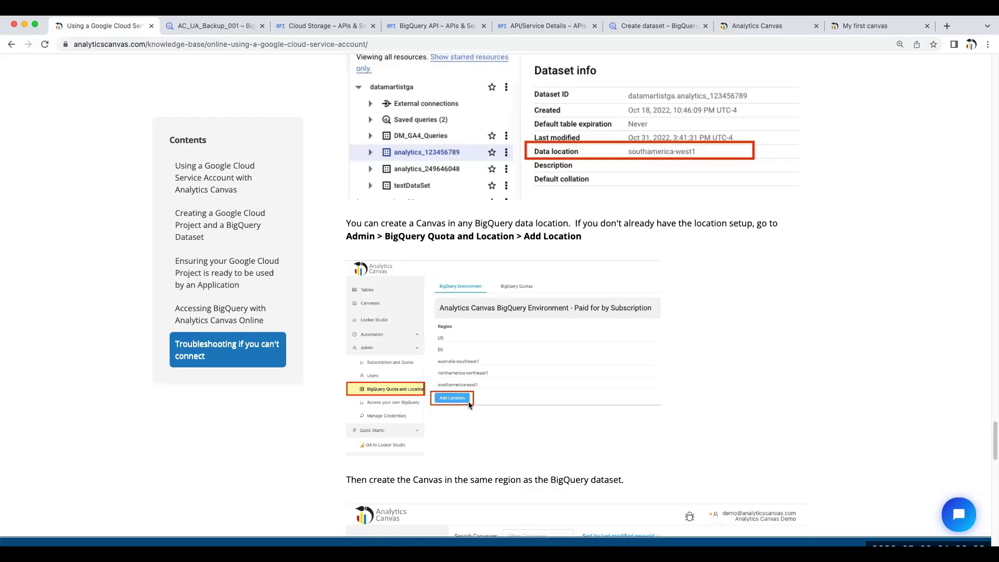
scroll(469, 405, "down", 6)
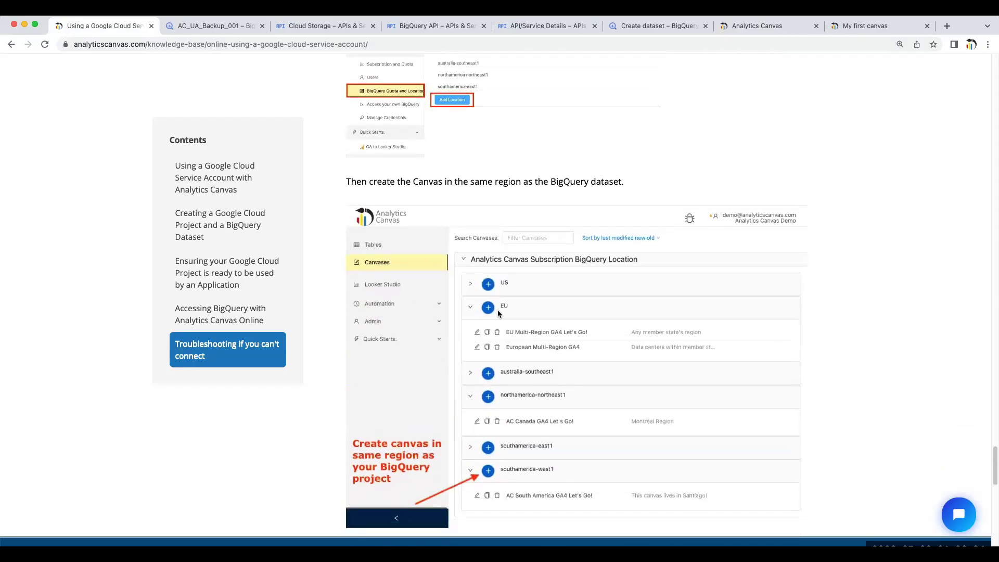
scroll(477, 328, "down", 1)
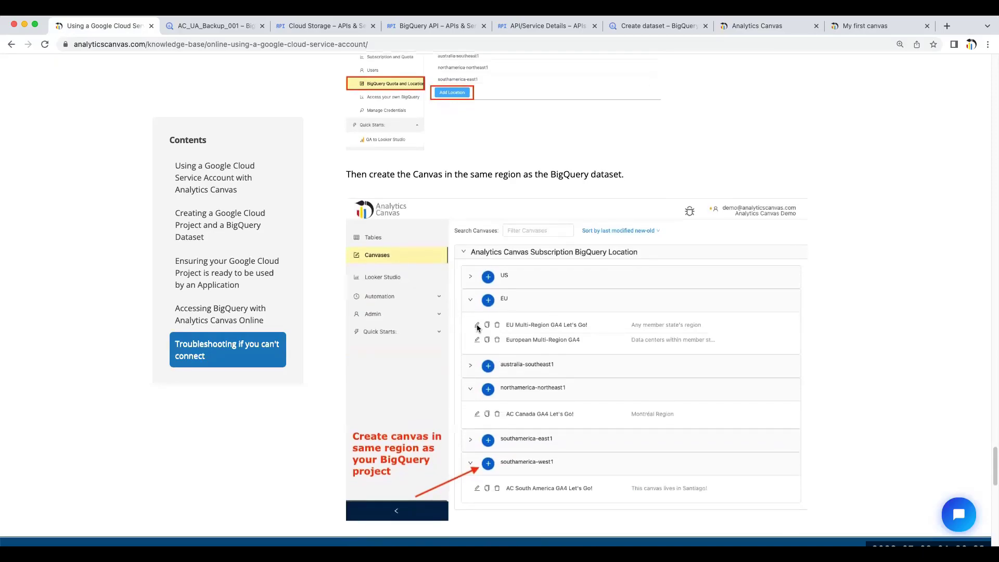
scroll(477, 327, "down", 1)
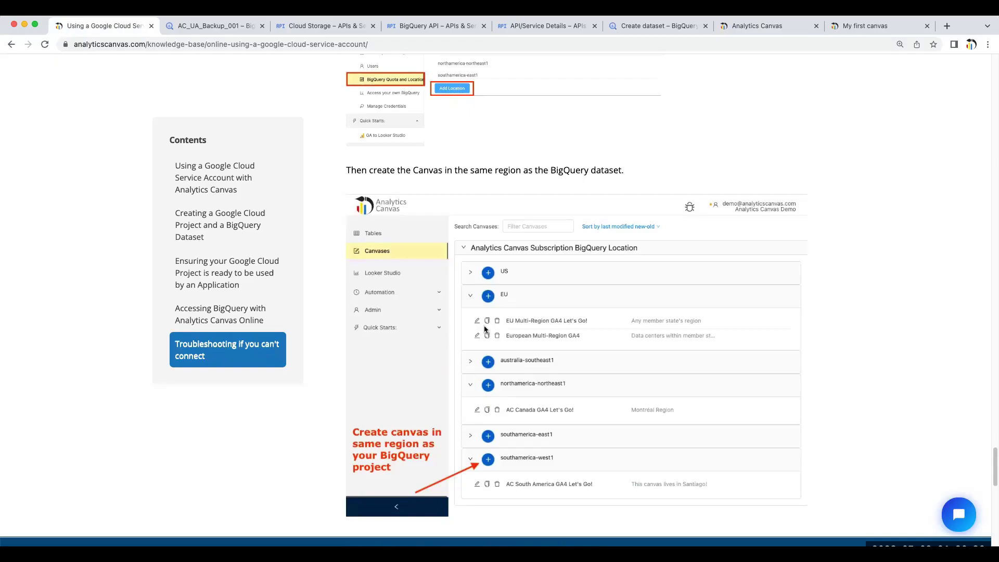
scroll(484, 328, "down", 6)
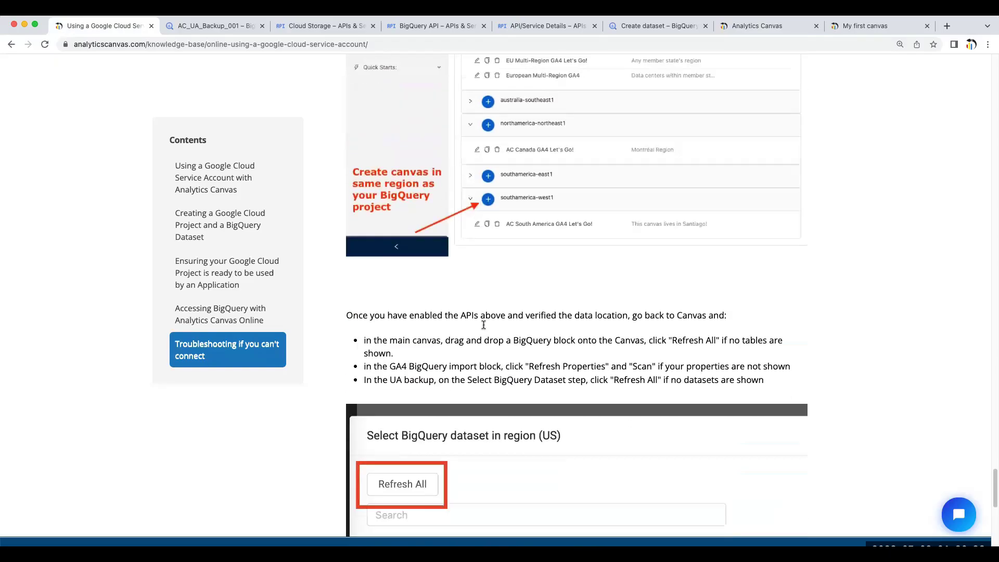
scroll(484, 326, "down", 8)
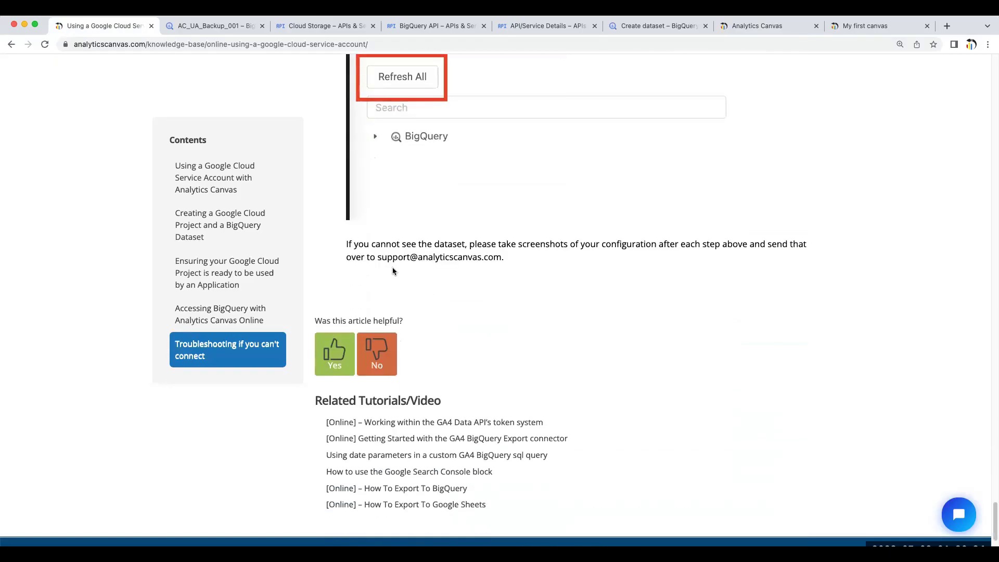